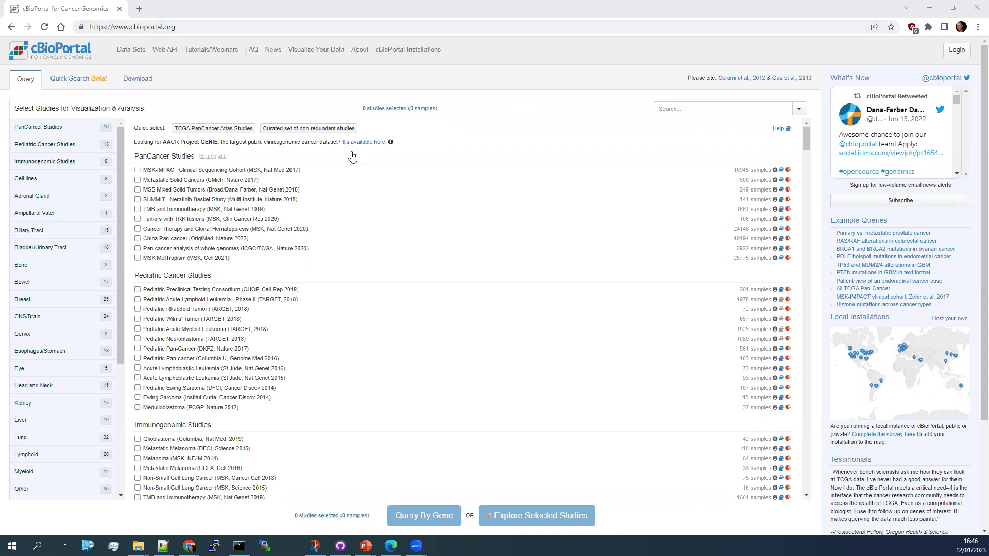
- Filter studies to Bladder/Urinary Tract and select Bladder Cancer (TCGA, Cell 2017), 413 samples
{"action": "scroll", "coordinate": [388, 218], "scroll_direction": "down", "scroll_amount": 4}
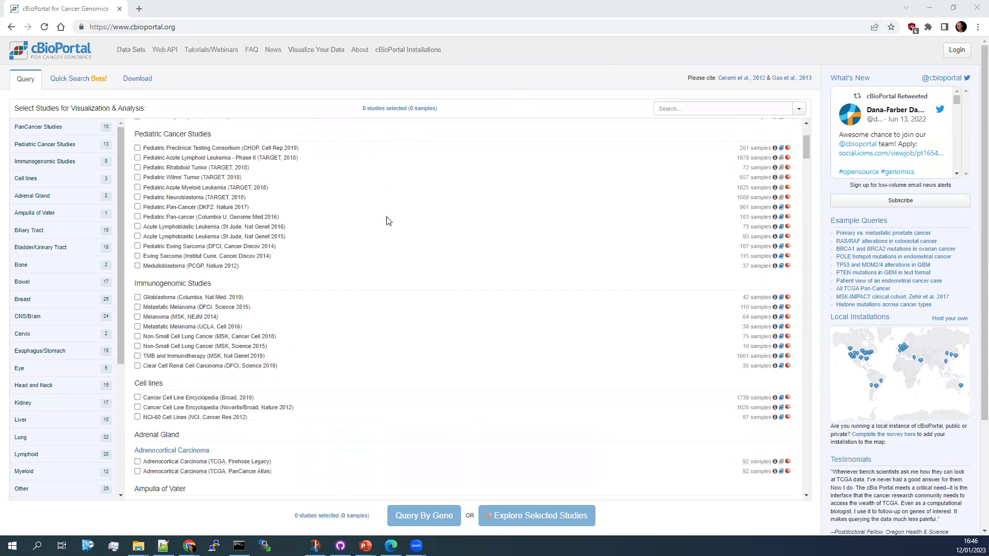
{"action": "scroll", "coordinate": [389, 220], "scroll_direction": "down", "scroll_amount": 14}
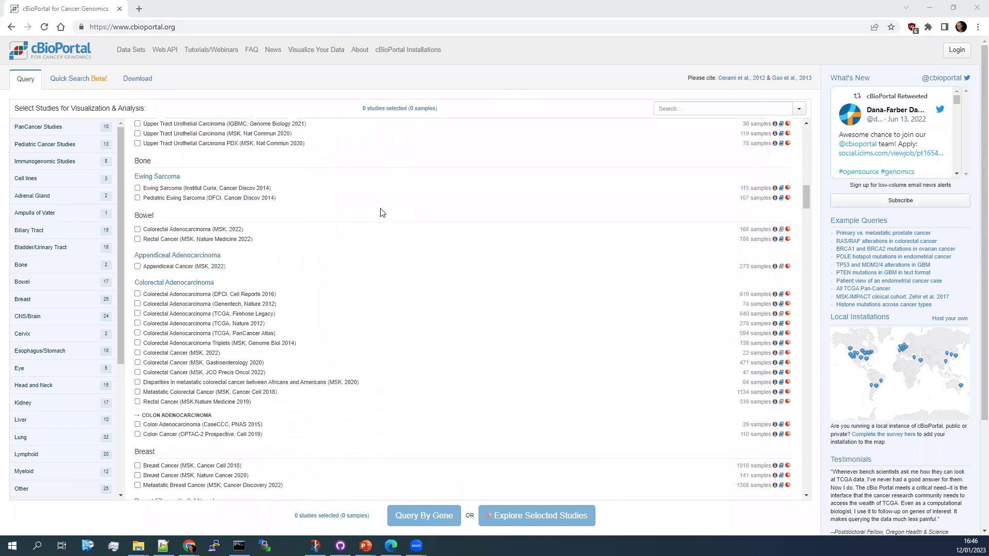
{"action": "left_click_drag", "start_coordinate": [808, 198], "coordinate": [816, 139]}
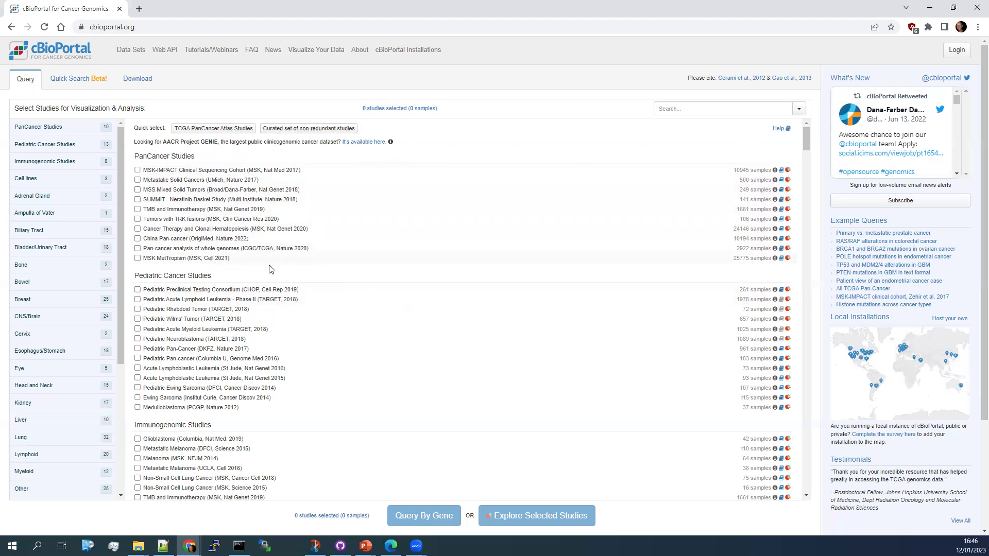
{"action": "scroll", "coordinate": [296, 355], "scroll_direction": "down", "scroll_amount": 5}
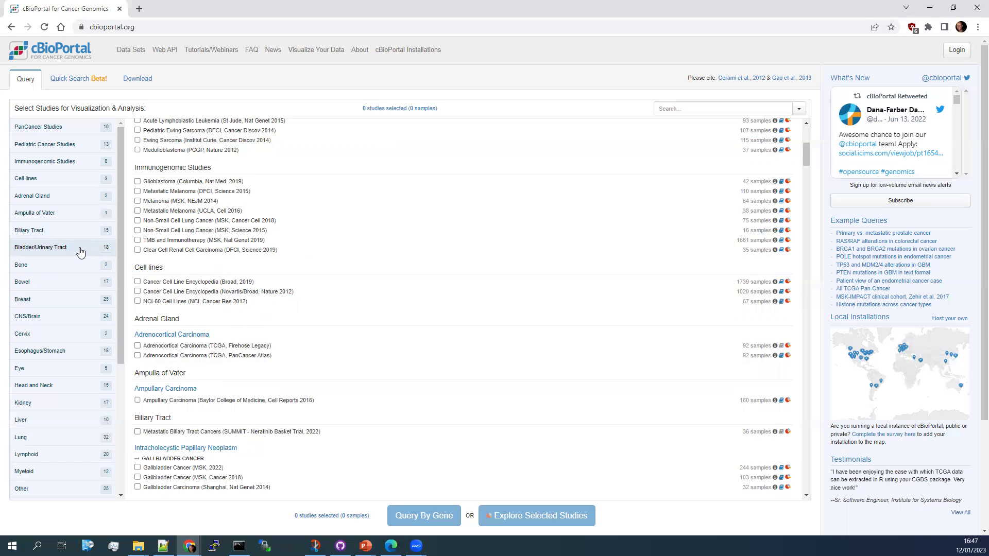
{"action": "left_click", "coordinate": [80, 251]}
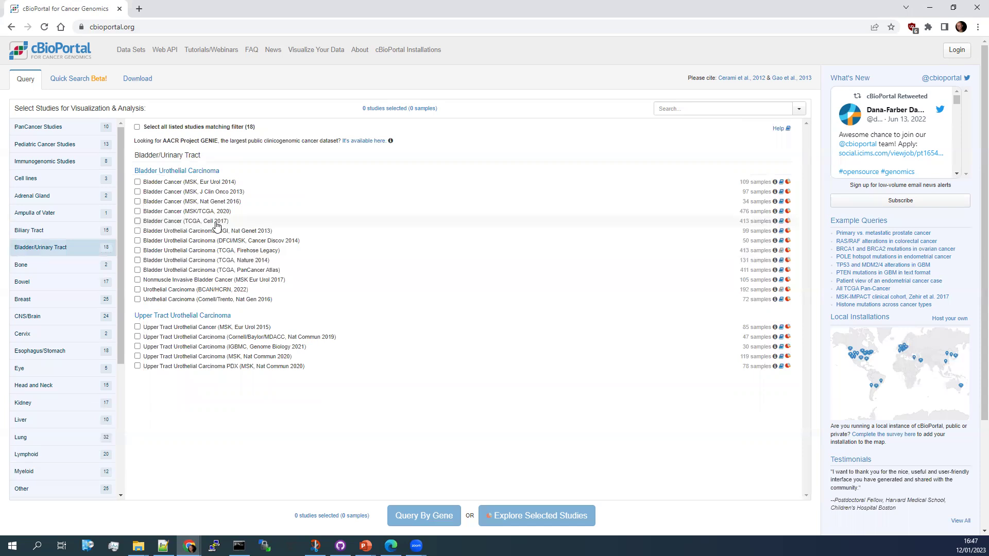
{"action": "left_click", "coordinate": [216, 223]}
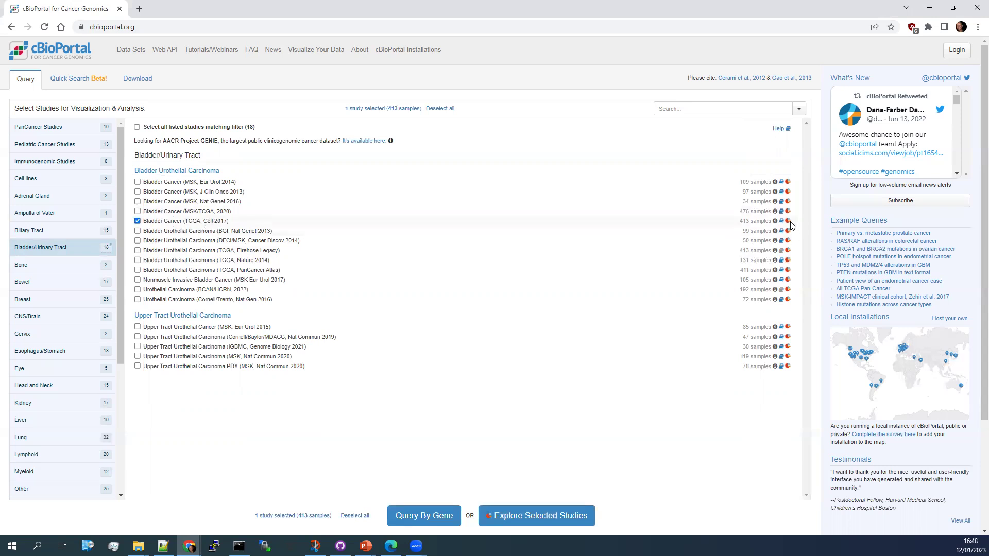
{"action": "mouse_move", "coordinate": [775, 226]}
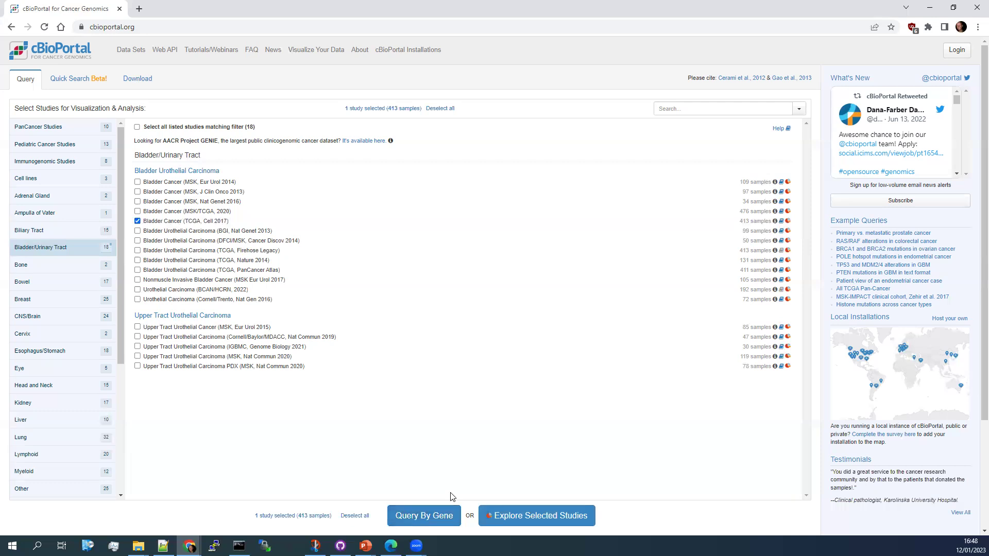
- Explore the selected Bladder Cancer (TCGA, Cell 2017) study to view its 412-patient, 413-sample summary
{"action": "left_click", "coordinate": [498, 517]}
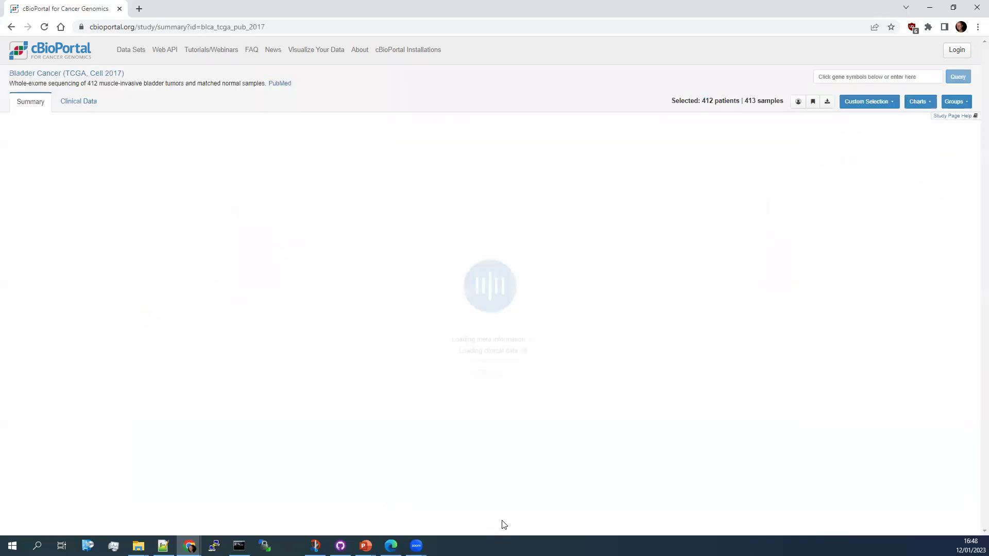
{"action": "mouse_move", "coordinate": [509, 330]}
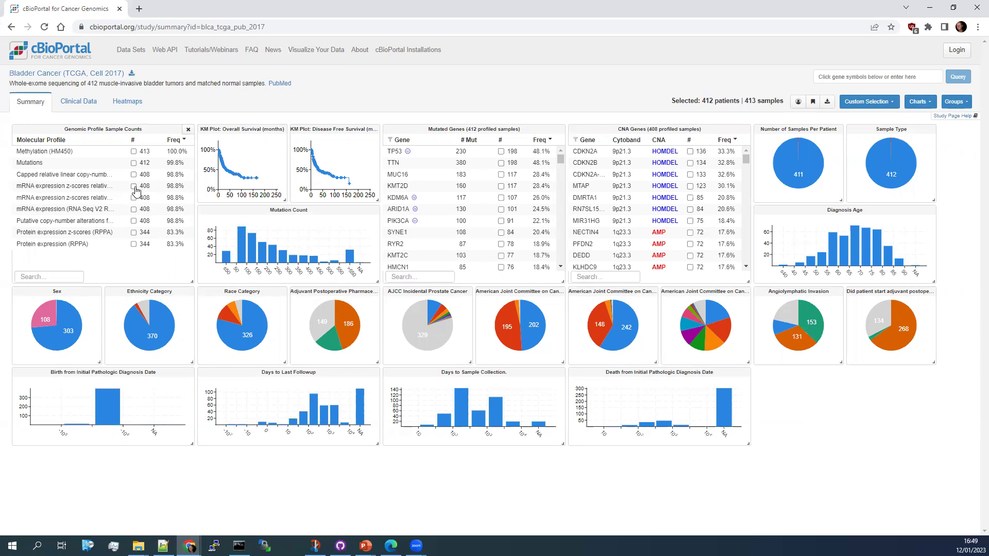
- Select only samples profiled for mRNA expression z-scores, narrowing the cohort to 408 patients
{"action": "left_click", "coordinate": [133, 186]}
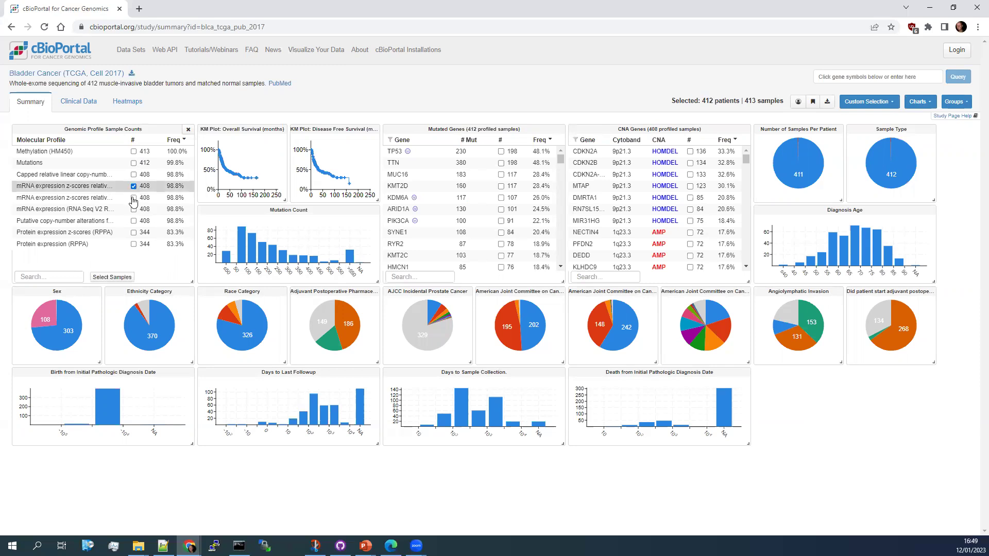
{"action": "left_click", "coordinate": [112, 277]}
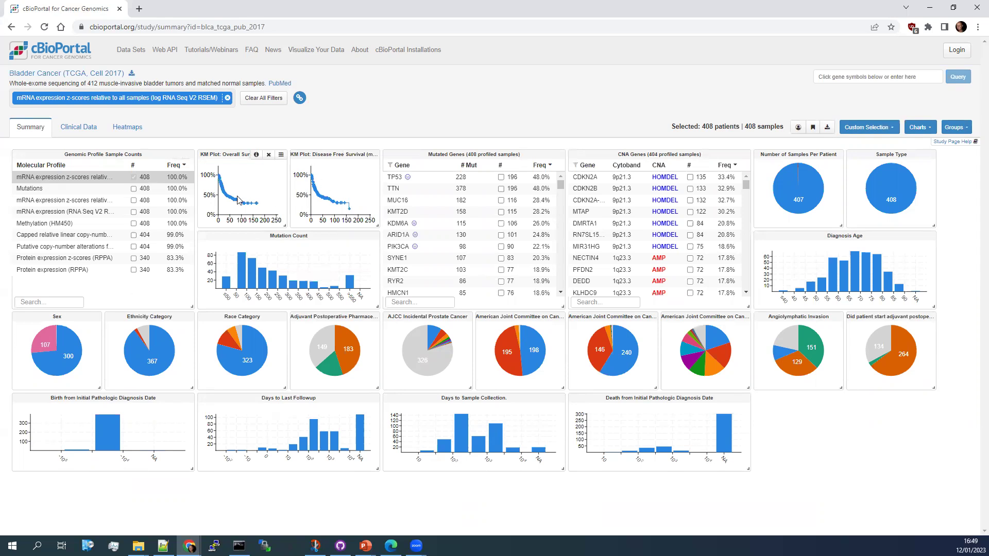
{"action": "mouse_move", "coordinate": [274, 226]}
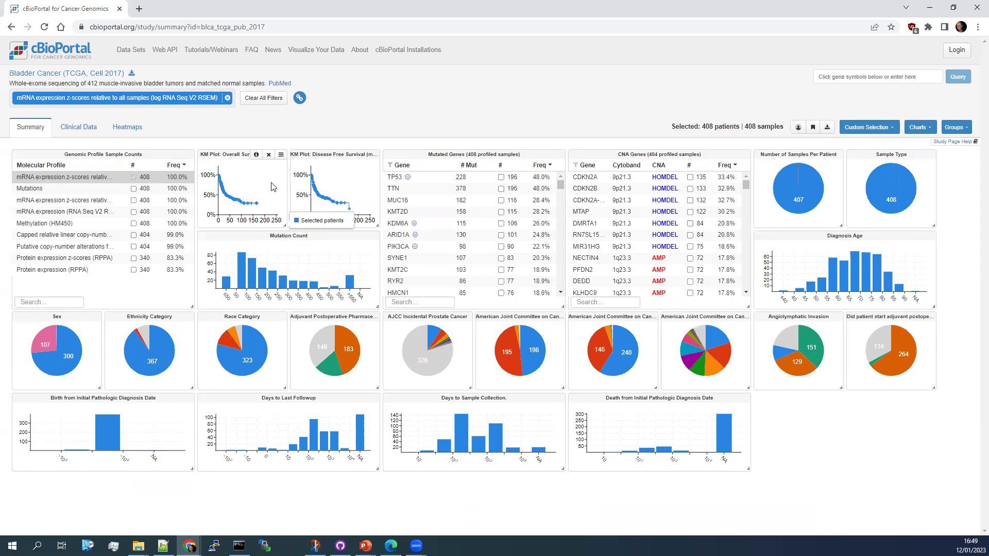
{"action": "mouse_move", "coordinate": [283, 160]}
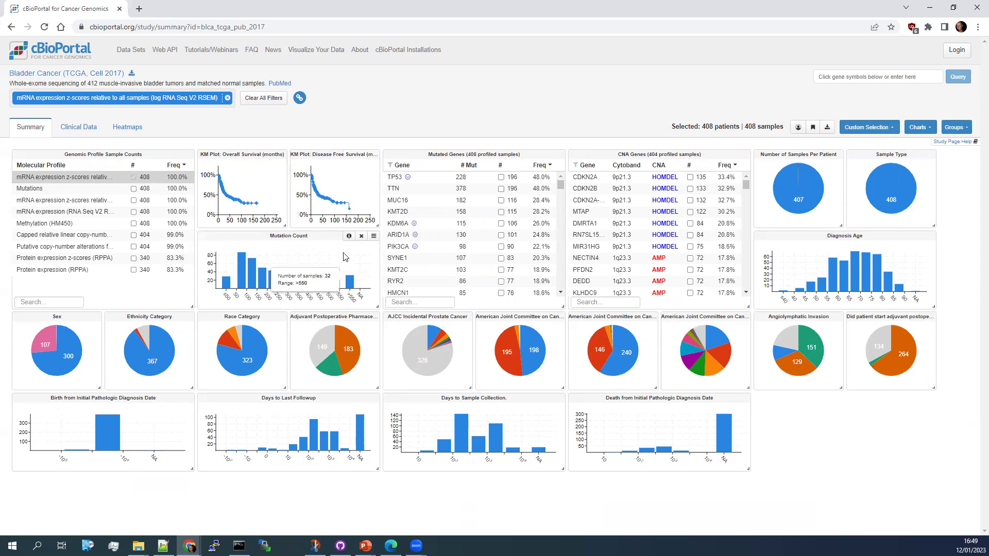
{"action": "mouse_move", "coordinate": [285, 289]}
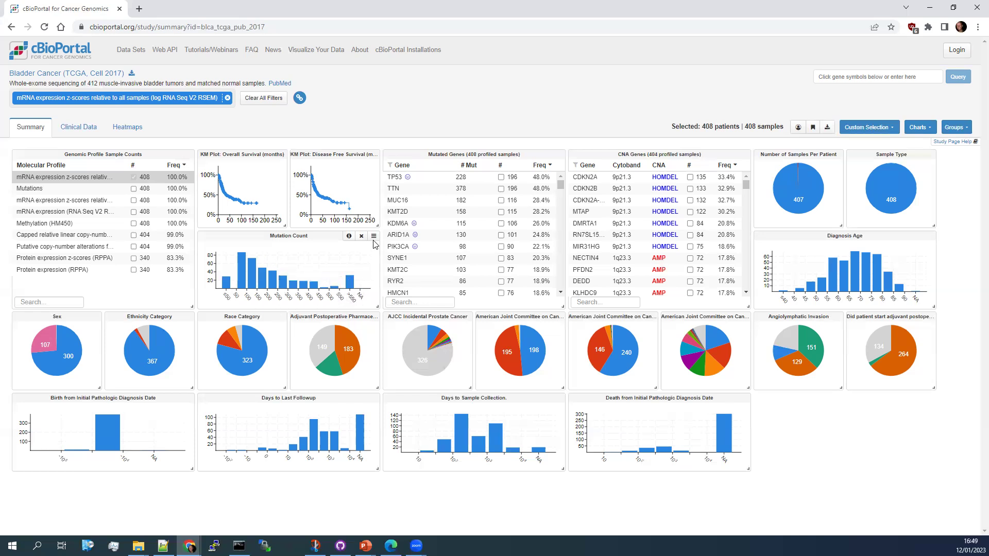
{"action": "mouse_move", "coordinate": [373, 238]}
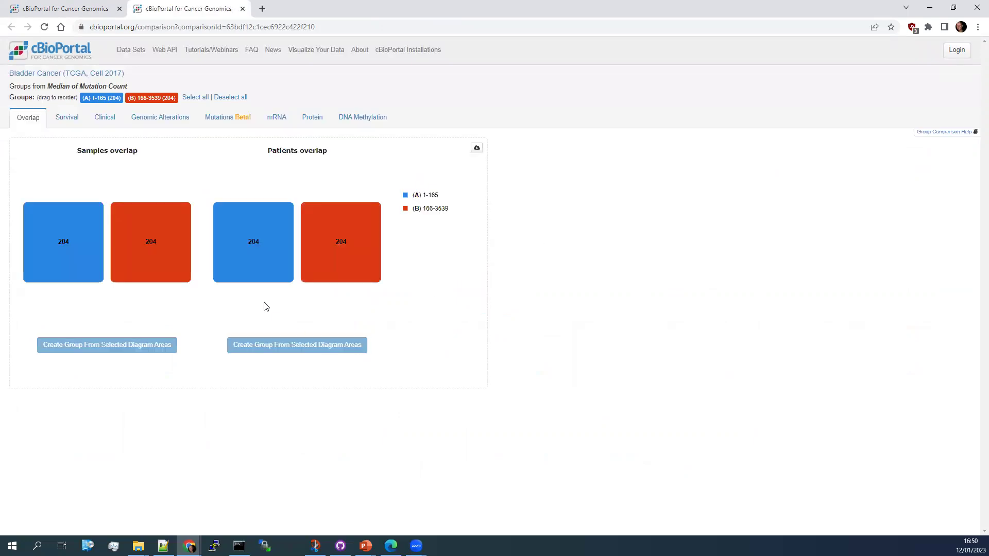
{"action": "left_click", "coordinate": [79, 124]}
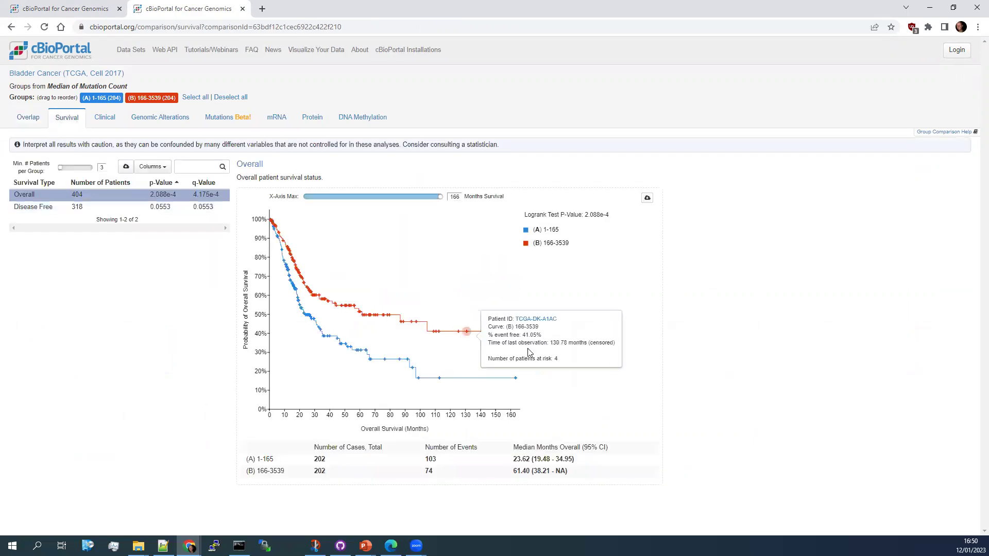
{"action": "mouse_move", "coordinate": [384, 318]}
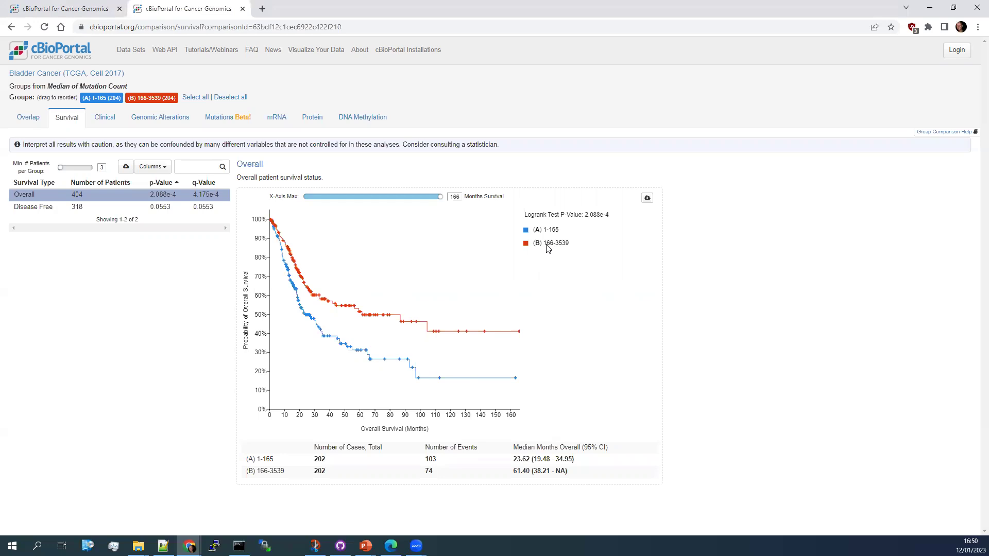
{"action": "left_click", "coordinate": [243, 10]}
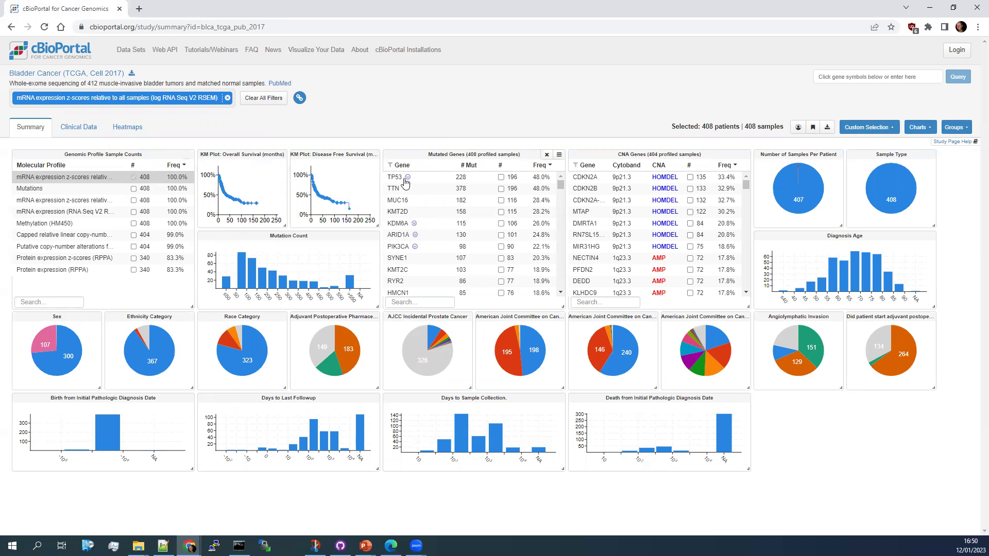
- Apply the OncoKB gene filter to the Mutated Genes table and then the CNA Genes table
{"action": "mouse_move", "coordinate": [400, 183]}
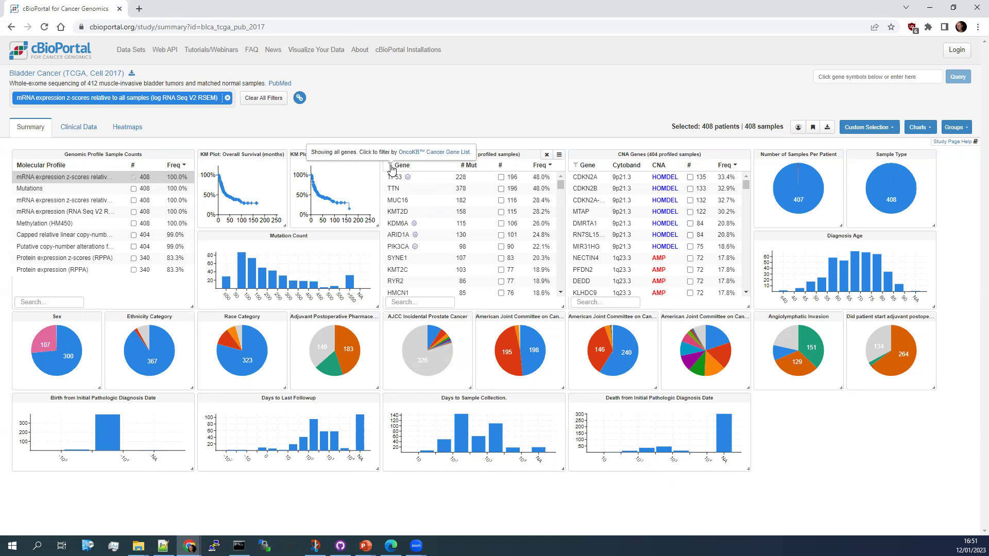
{"action": "left_click", "coordinate": [391, 165]}
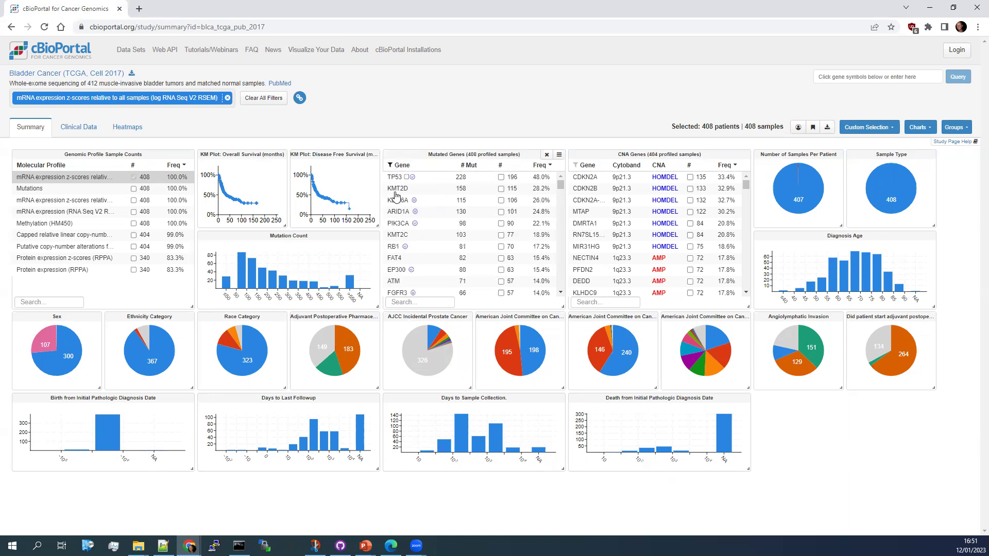
{"action": "mouse_move", "coordinate": [418, 203]}
{"action": "left_click", "coordinate": [575, 166]}
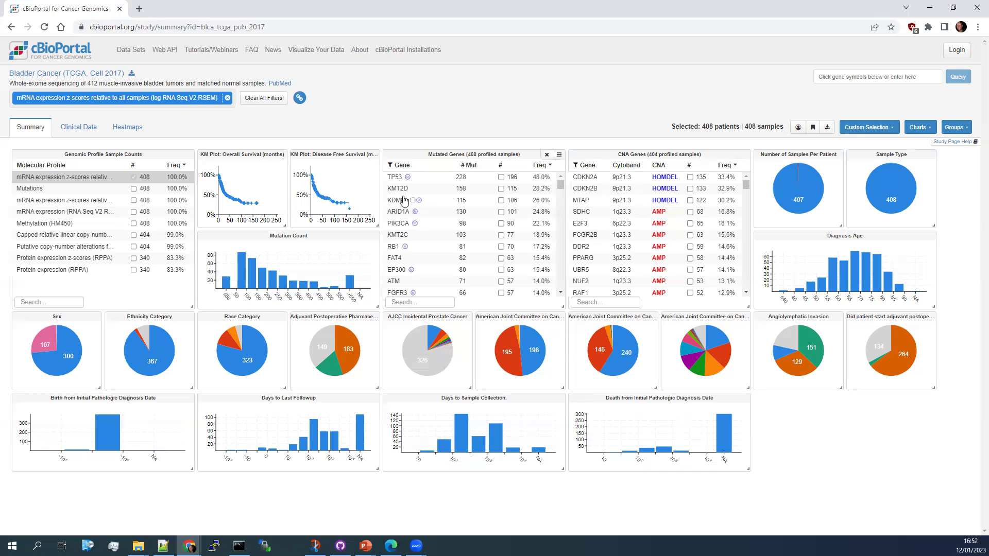
- Compare Female (107) versus Male (300) from the Sex chart, removing the NA group
{"action": "mouse_move", "coordinate": [76, 349]}
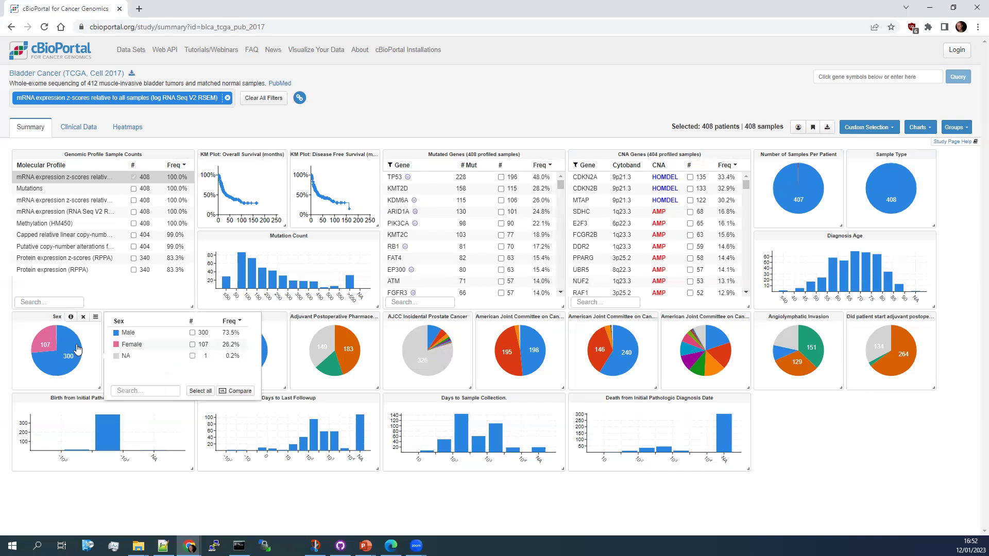
{"action": "mouse_move", "coordinate": [78, 349]}
{"action": "left_click", "coordinate": [96, 317]}
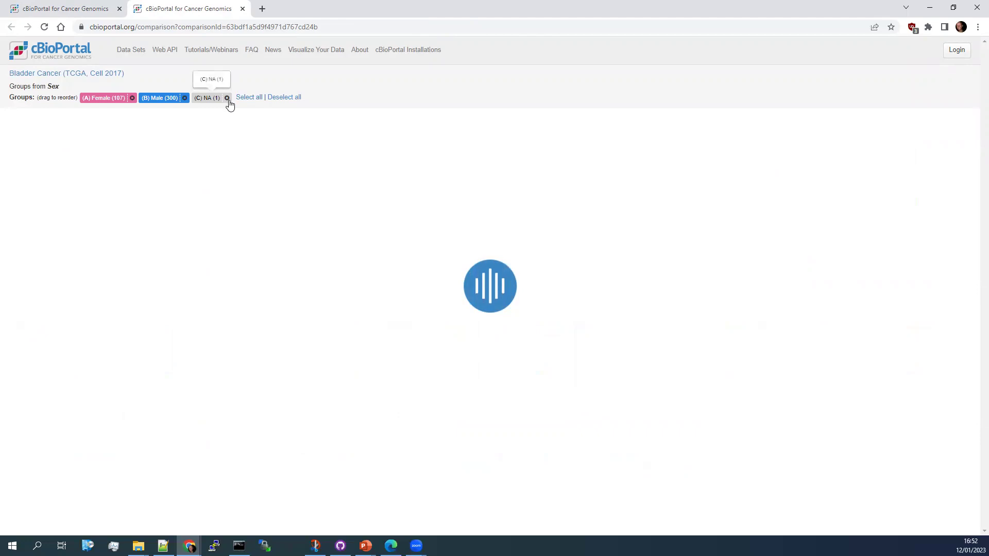
{"action": "left_click", "coordinate": [227, 98]}
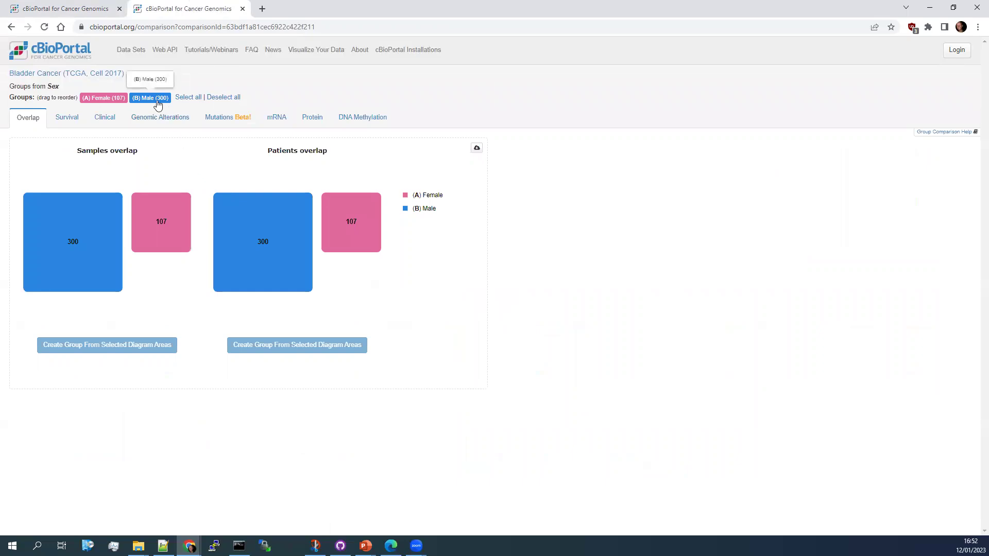
- Review Female vs Male survival curves, then the clinical attributes ranked by q-value
{"action": "left_click", "coordinate": [70, 123]}
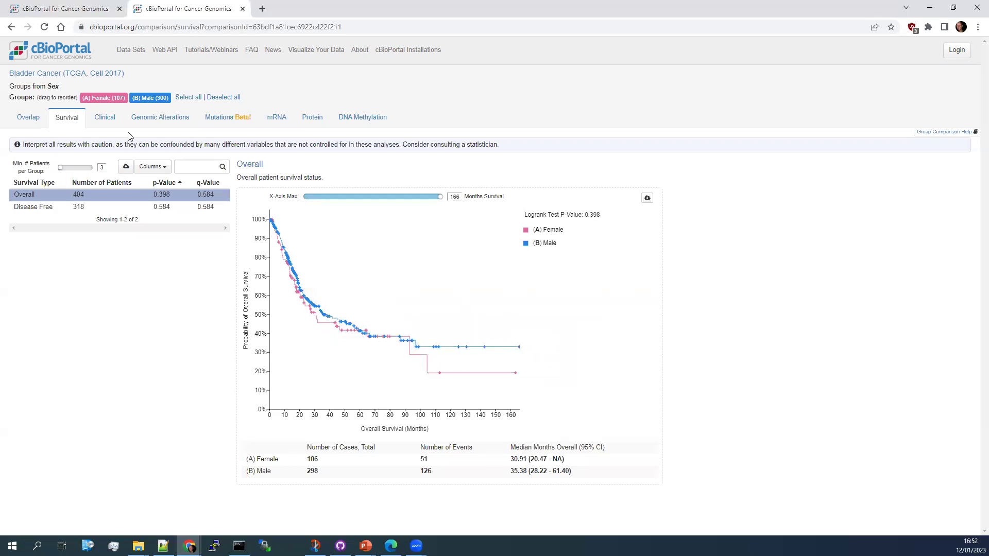
{"action": "left_click", "coordinate": [108, 120]}
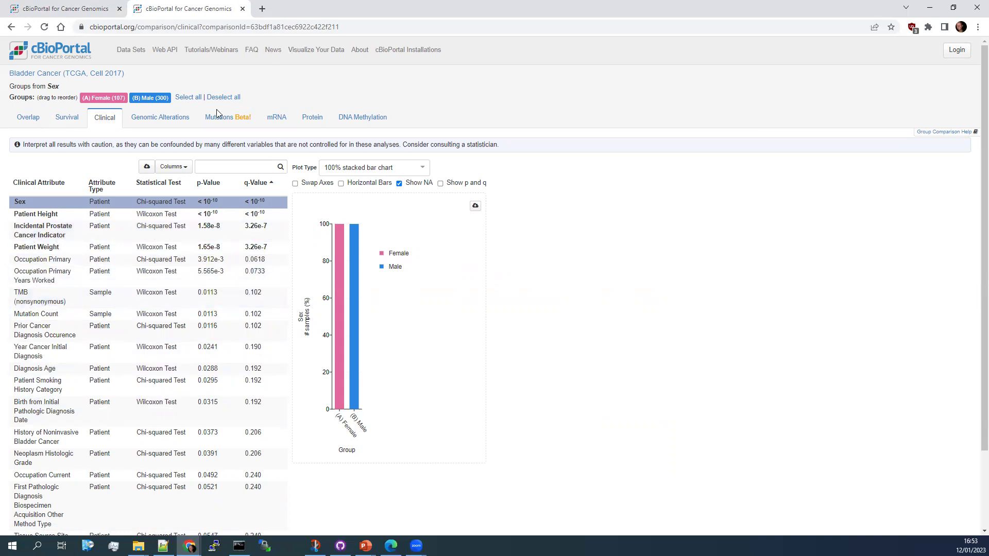
- Close the comparison, then apply and clear a Male filter on the Sex pie chart
{"action": "left_click", "coordinate": [242, 9]}
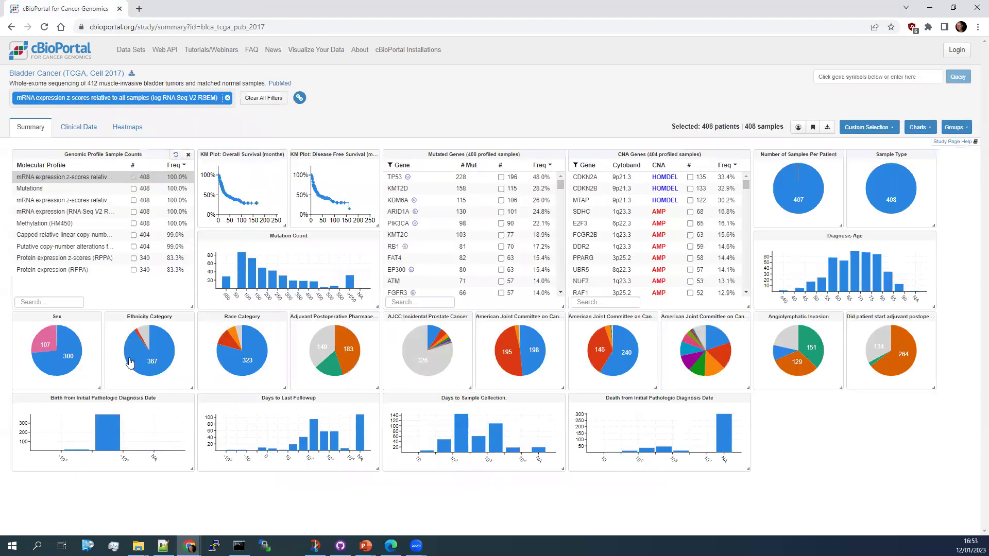
{"action": "left_click", "coordinate": [72, 357]}
{"action": "mouse_move", "coordinate": [73, 357]}
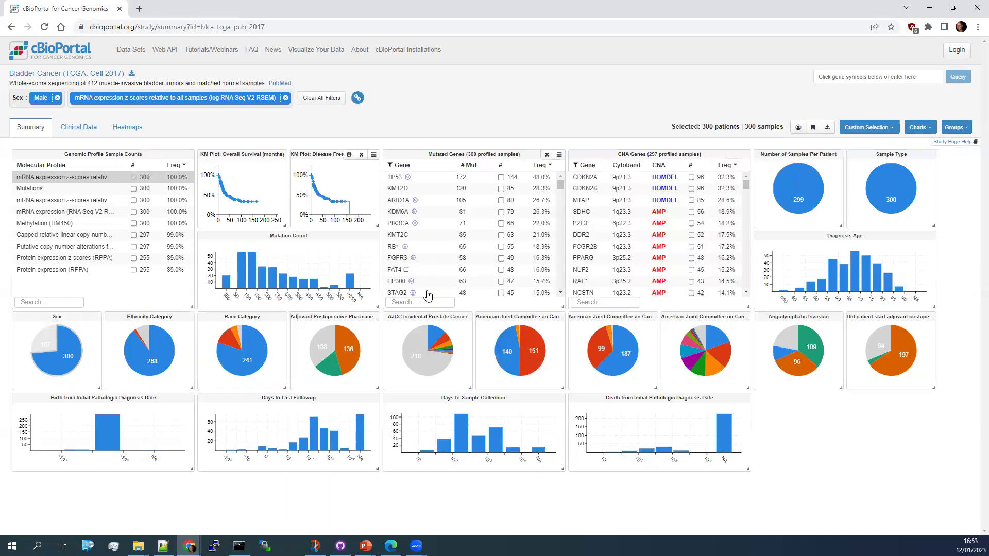
{"action": "left_click", "coordinate": [69, 360]}
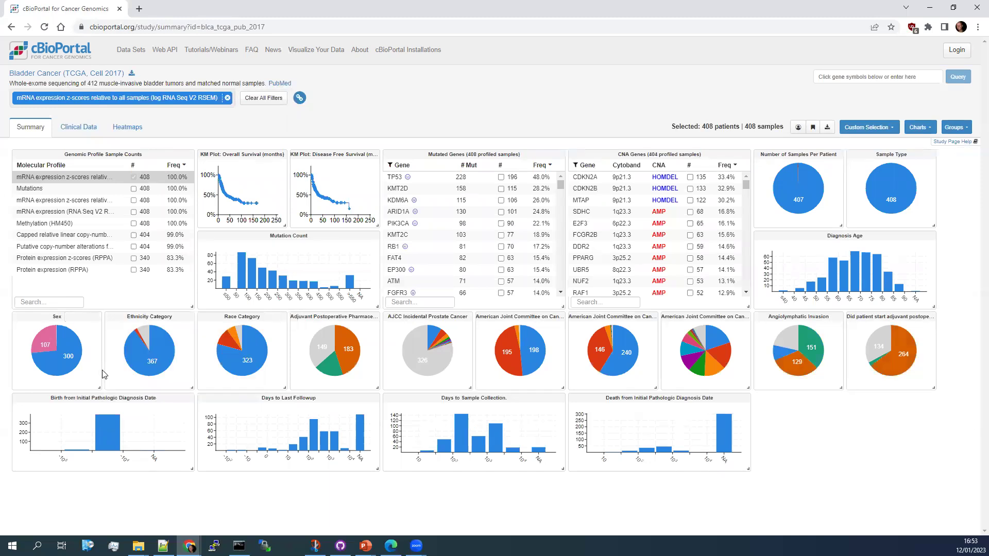
- Add the TMB (nonsynonymous) column to the Clinical Data table
{"action": "left_click", "coordinate": [91, 132]}
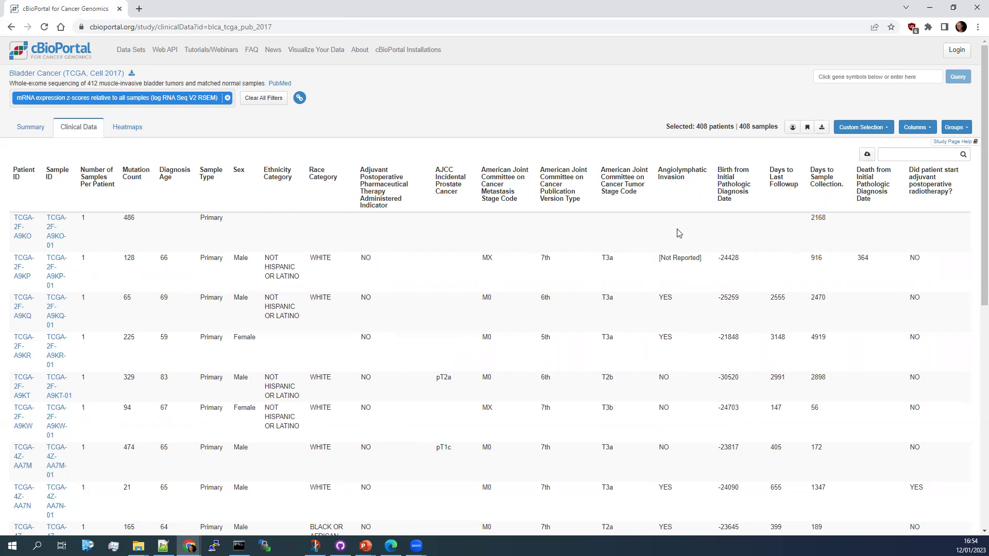
{"action": "left_click", "coordinate": [926, 128]}
{"action": "scroll", "coordinate": [842, 223], "scroll_direction": "down", "scroll_amount": 2}
{"action": "scroll", "coordinate": [842, 223], "scroll_direction": "down", "scroll_amount": 1}
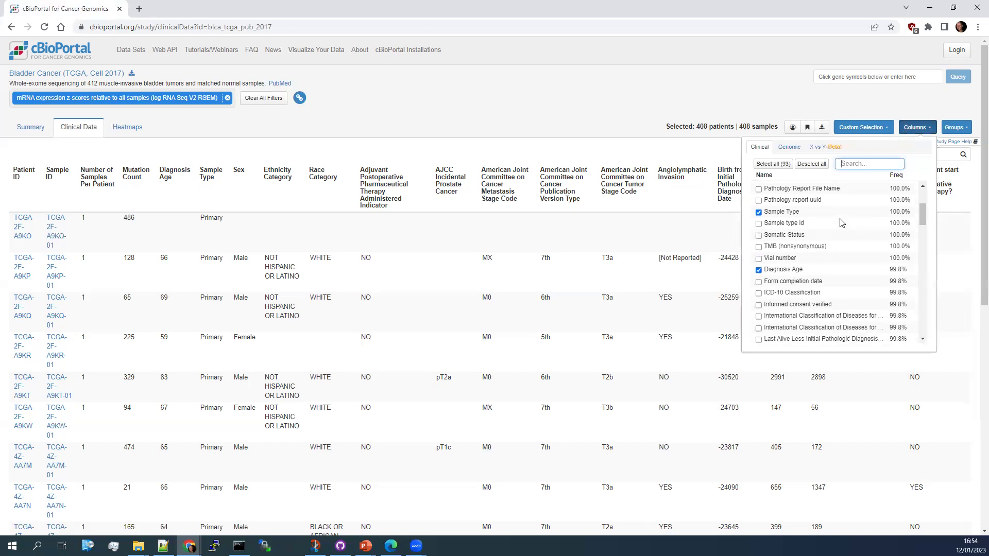
{"action": "left_click", "coordinate": [759, 247]}
{"action": "left_click", "coordinate": [900, 111]}
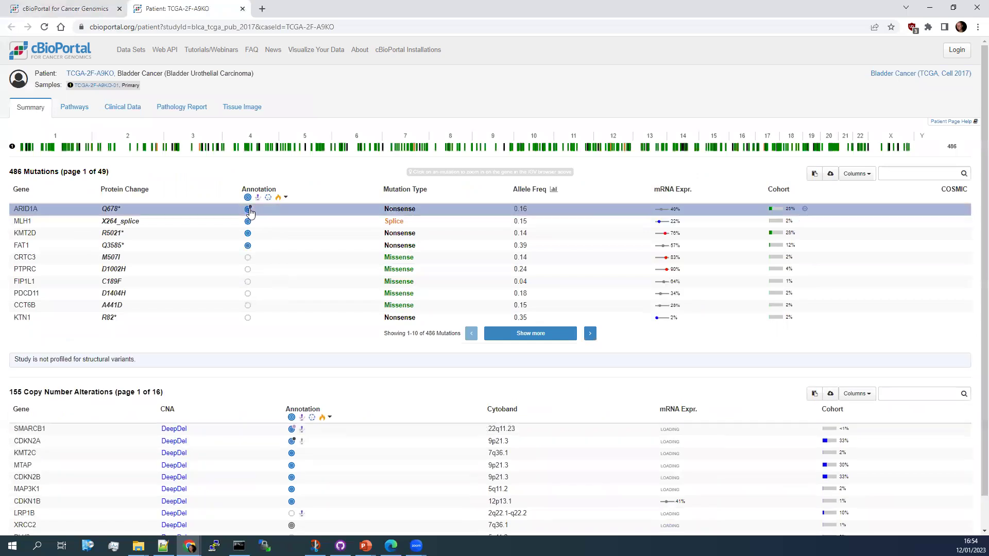
{"action": "mouse_move", "coordinate": [249, 213]}
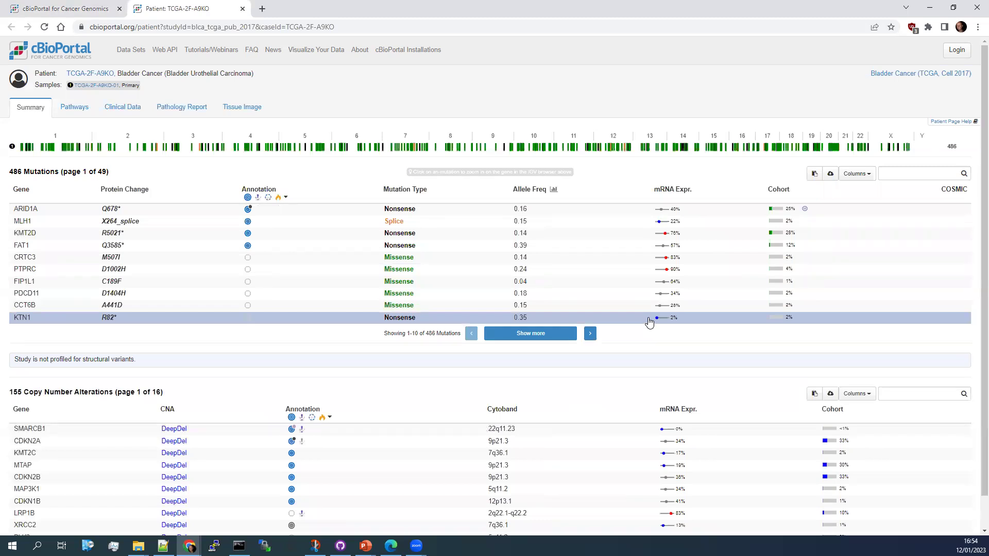
- Close the patient page and start an FGFR3 gene query from the study summary
{"action": "left_click", "coordinate": [242, 10]}
{"action": "left_click", "coordinate": [28, 126]}
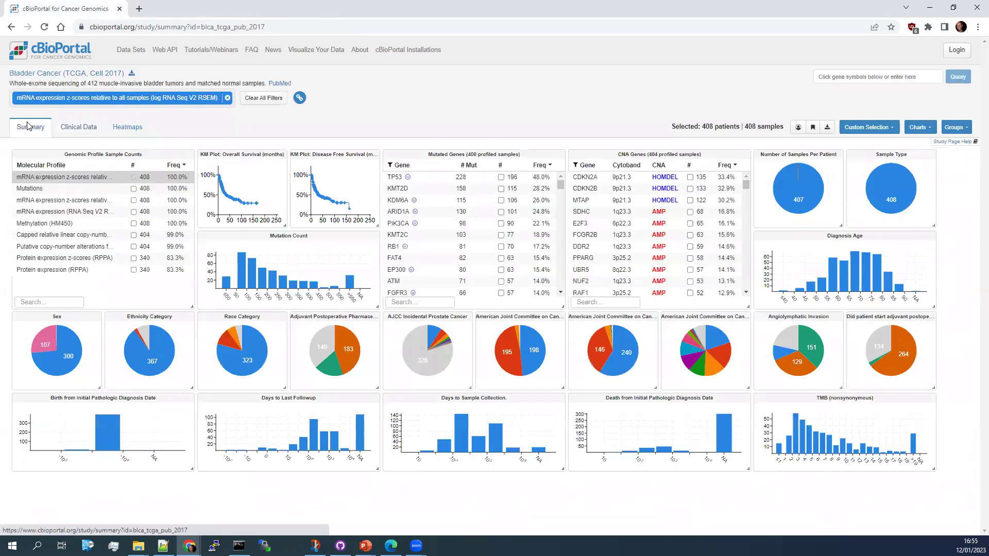
{"action": "left_click", "coordinate": [893, 77]}
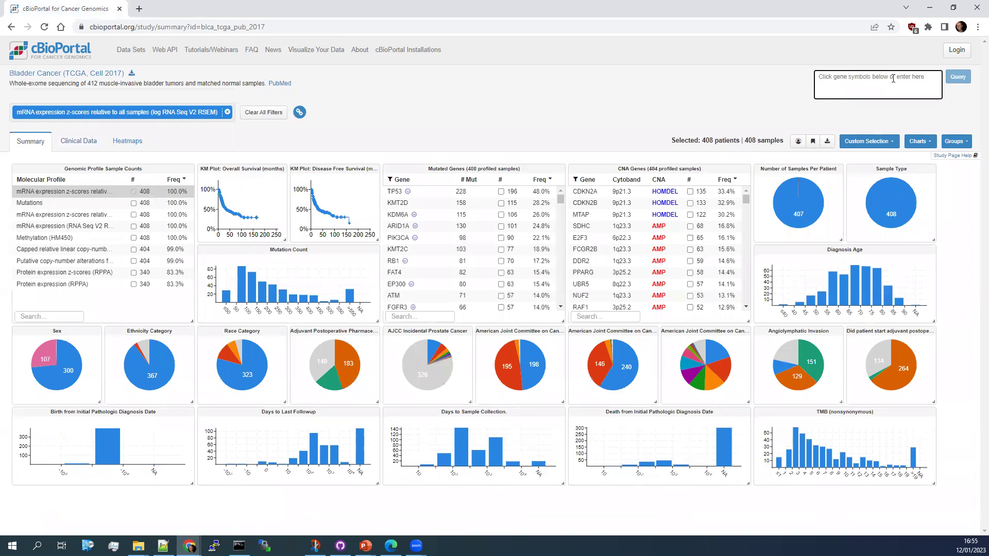
{"action": "type", "text": "F"}
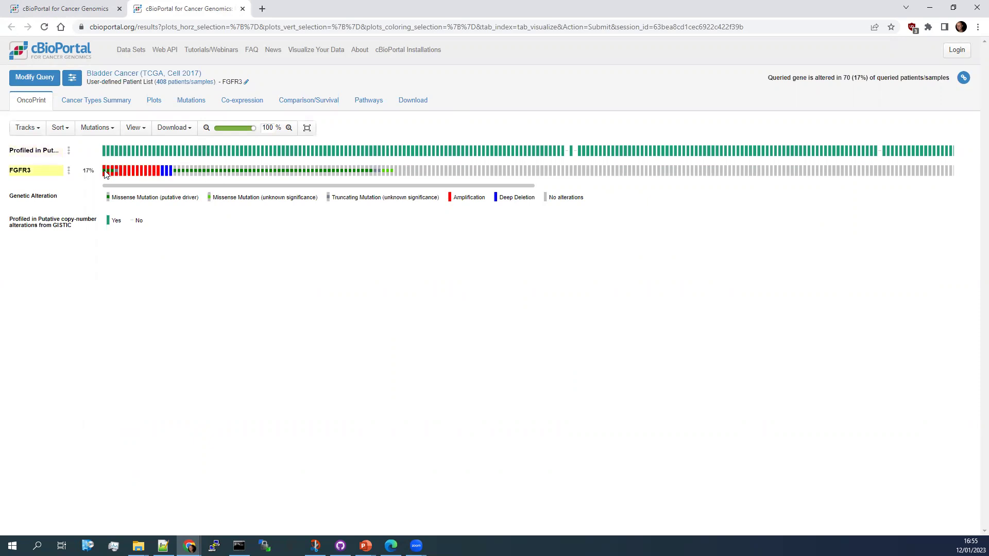
- Zoom the FGFR3 OncoPrint out to 39% using the zoom slider
{"action": "mouse_move", "coordinate": [335, 167]}
{"action": "left_click_drag", "start_coordinate": [254, 128], "coordinate": [231, 132]}
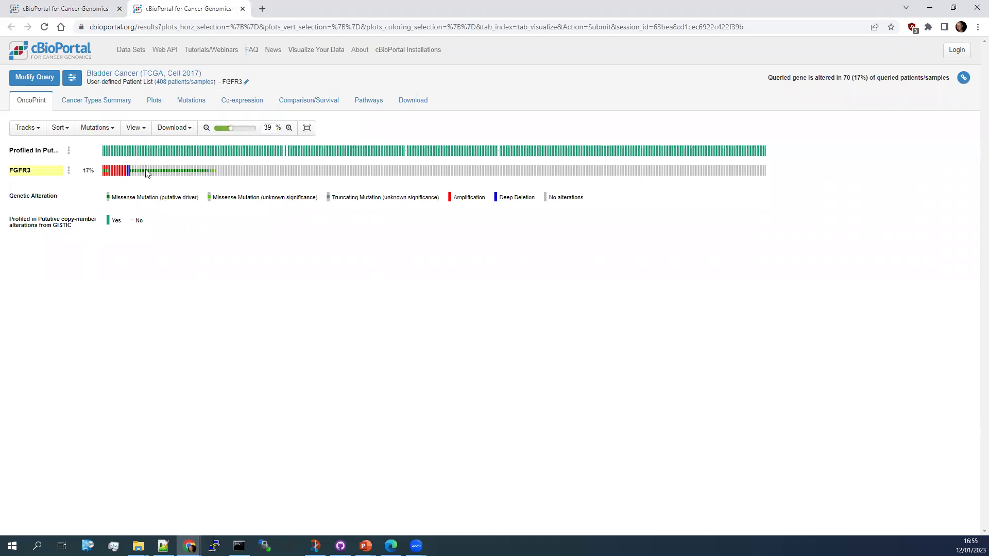
- Plot FGFR3 mRNA z-scores relative to diploid samples against mutation type instead of copy number
{"action": "left_click", "coordinate": [154, 101]}
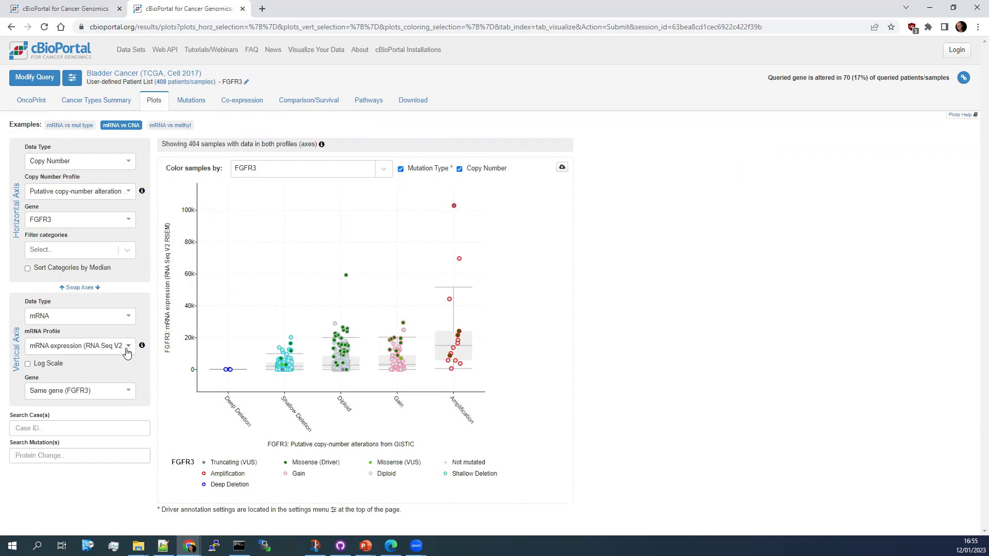
{"action": "left_click", "coordinate": [122, 346]}
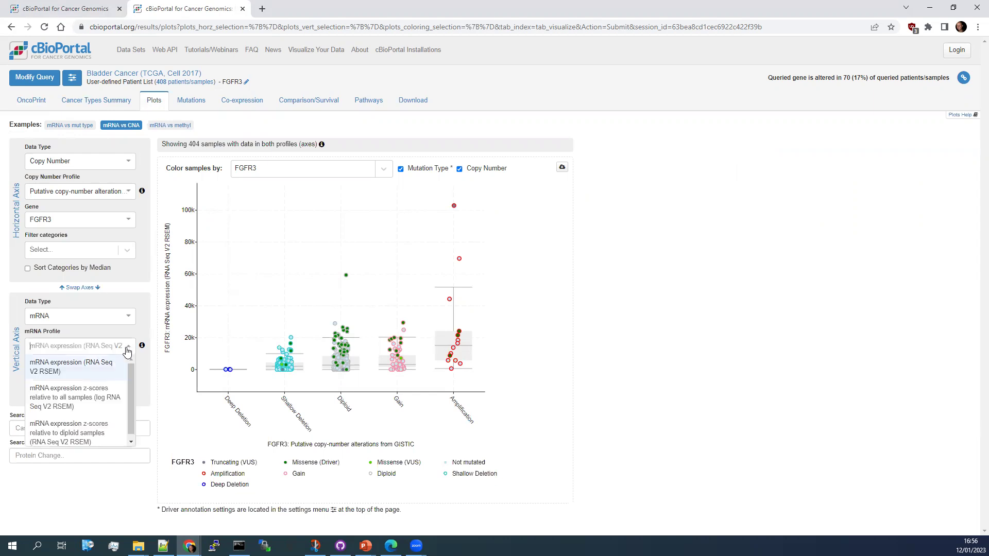
{"action": "left_click", "coordinate": [85, 439]}
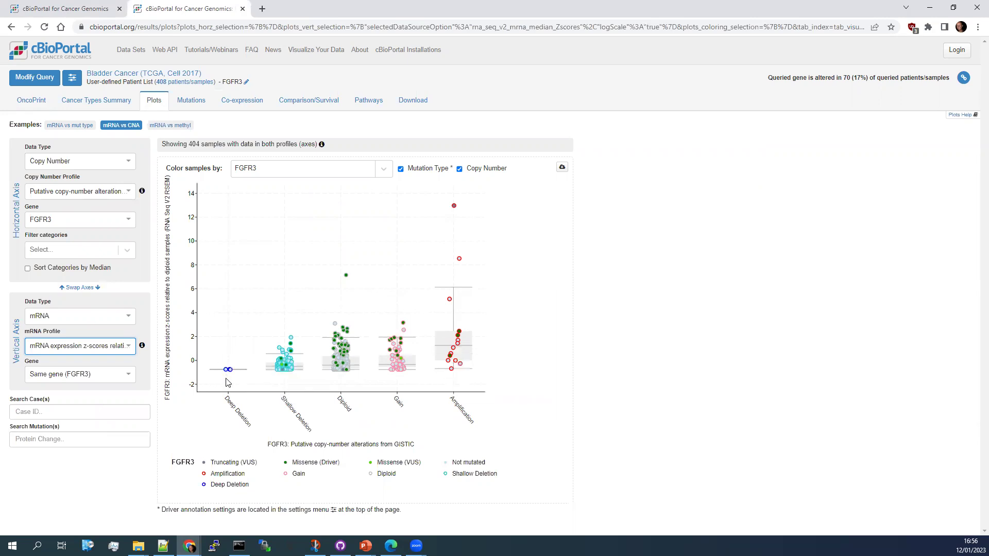
{"action": "left_click", "coordinate": [126, 163]}
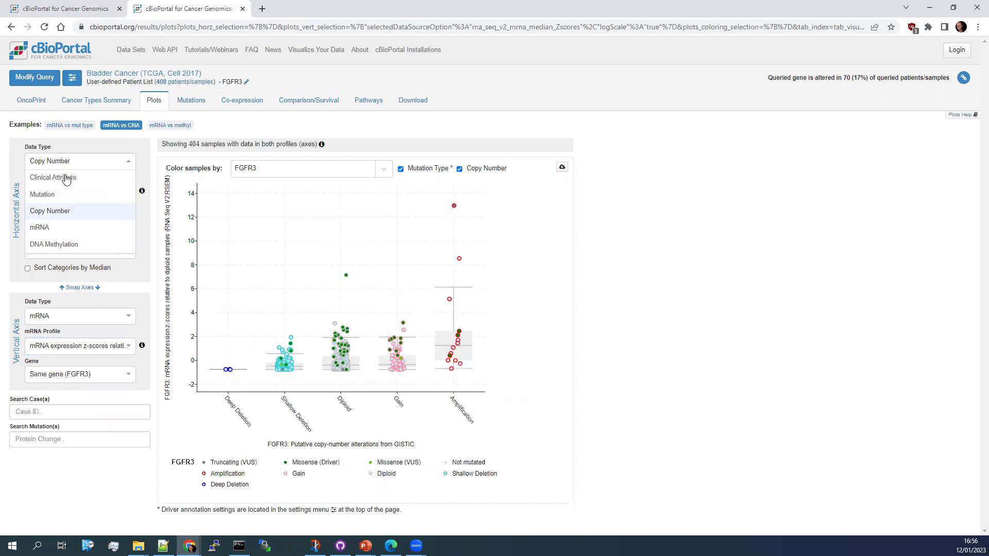
{"action": "left_click", "coordinate": [71, 194]}
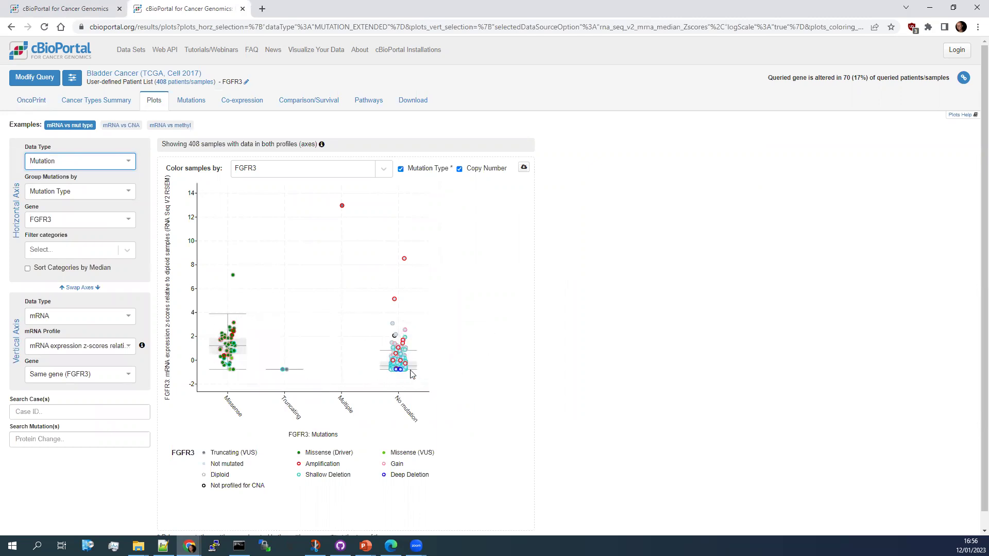
- Show the FGFR3 lollipop diagram and pin the label on the S249C hotspot (31 mutations)
{"action": "mouse_move", "coordinate": [390, 370]}
{"action": "left_click", "coordinate": [192, 105]}
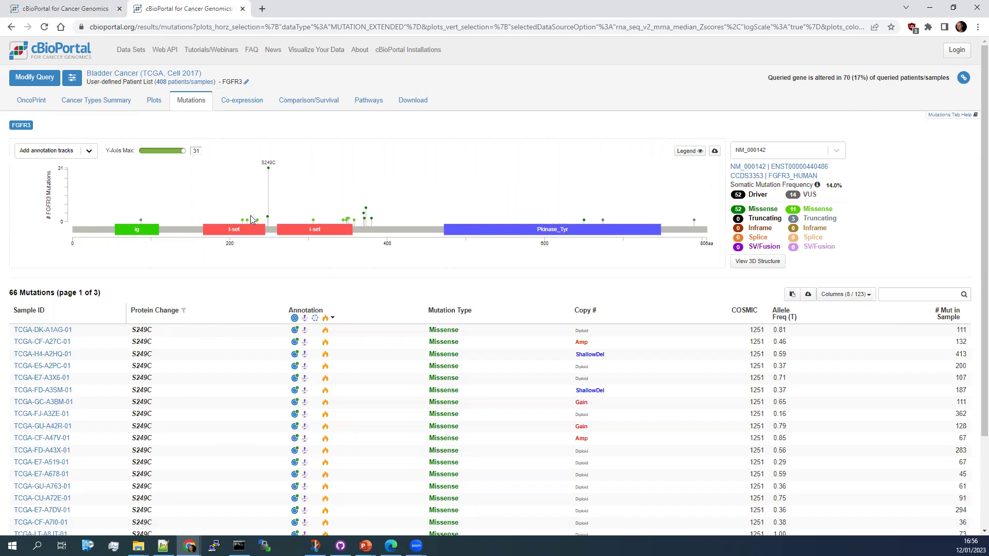
{"action": "mouse_move", "coordinate": [367, 212]}
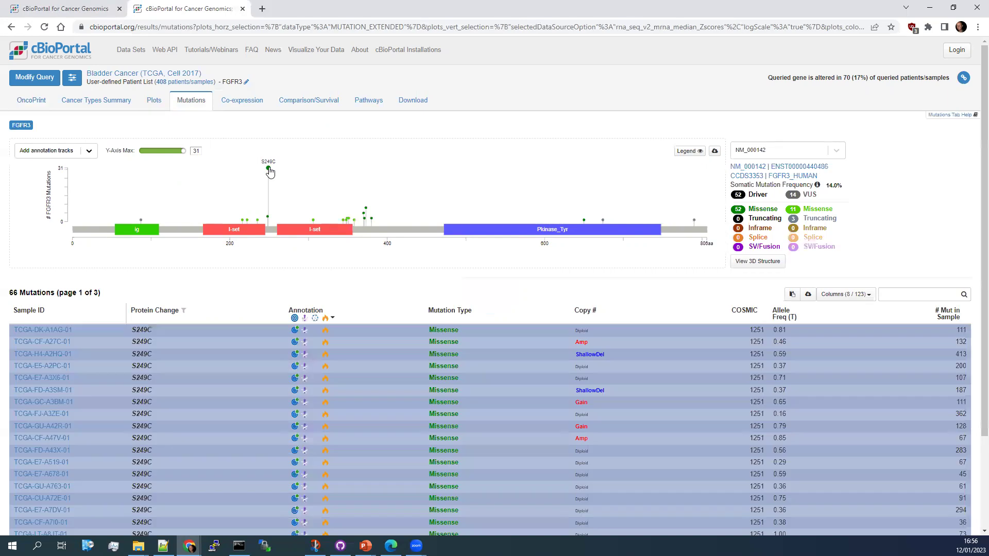
{"action": "mouse_move", "coordinate": [269, 171]}
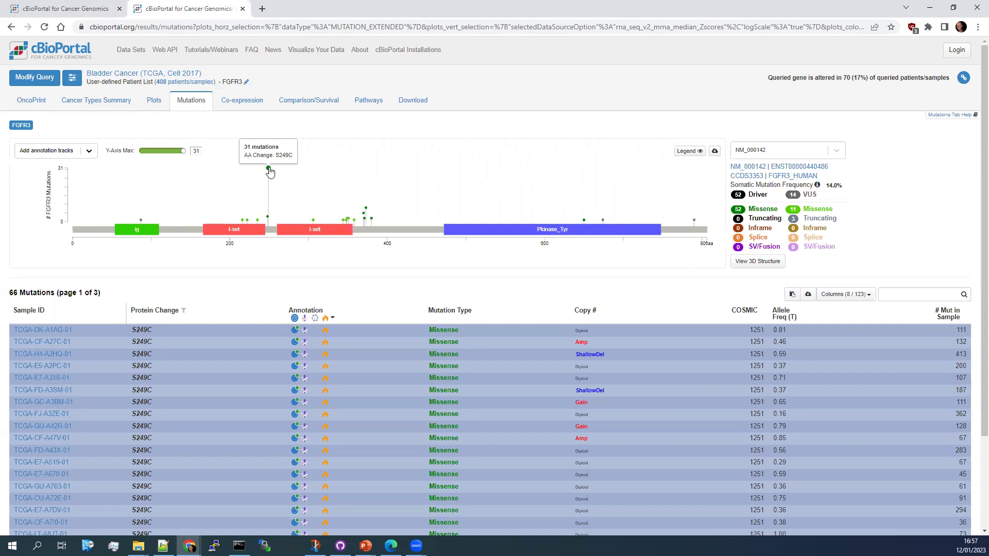
{"action": "left_click", "coordinate": [269, 170]}
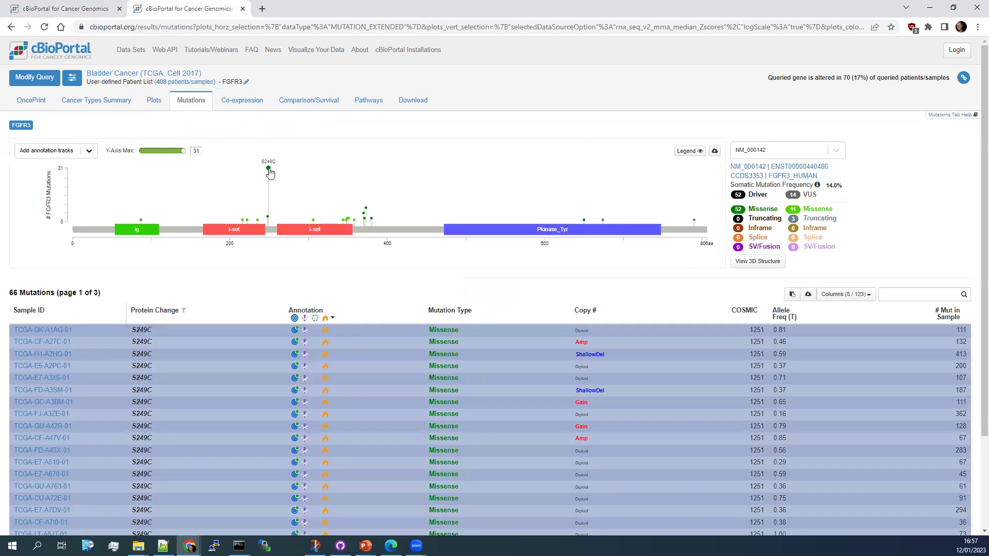
{"action": "mouse_move", "coordinate": [270, 172]}
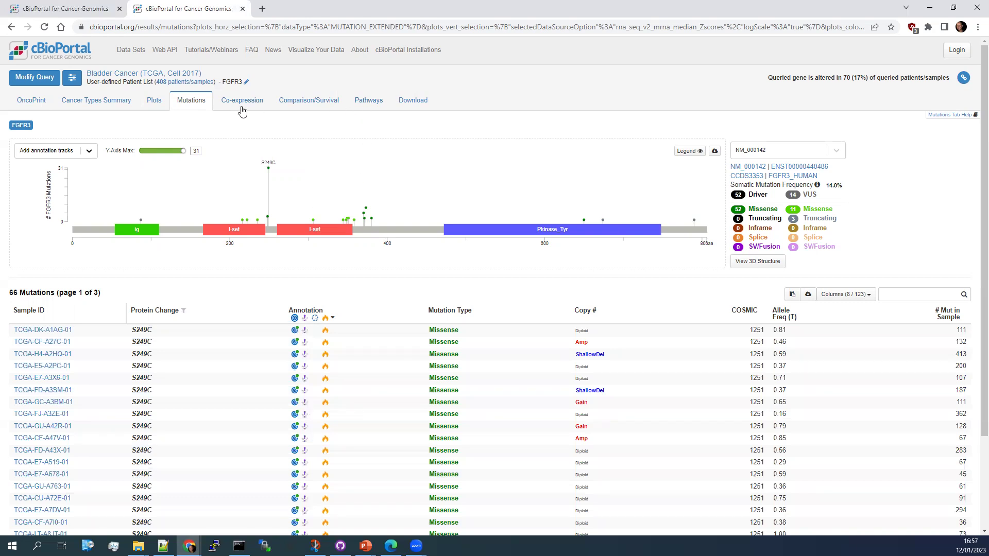
- View overall survival curves for FGFR3-altered versus unaltered patients
{"action": "left_click", "coordinate": [328, 106]}
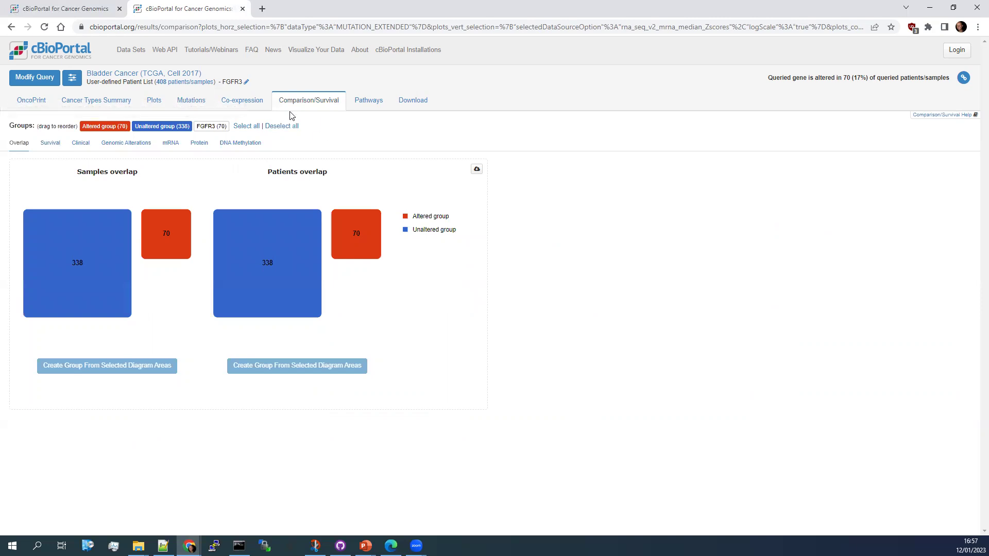
{"action": "left_click", "coordinate": [52, 143]}
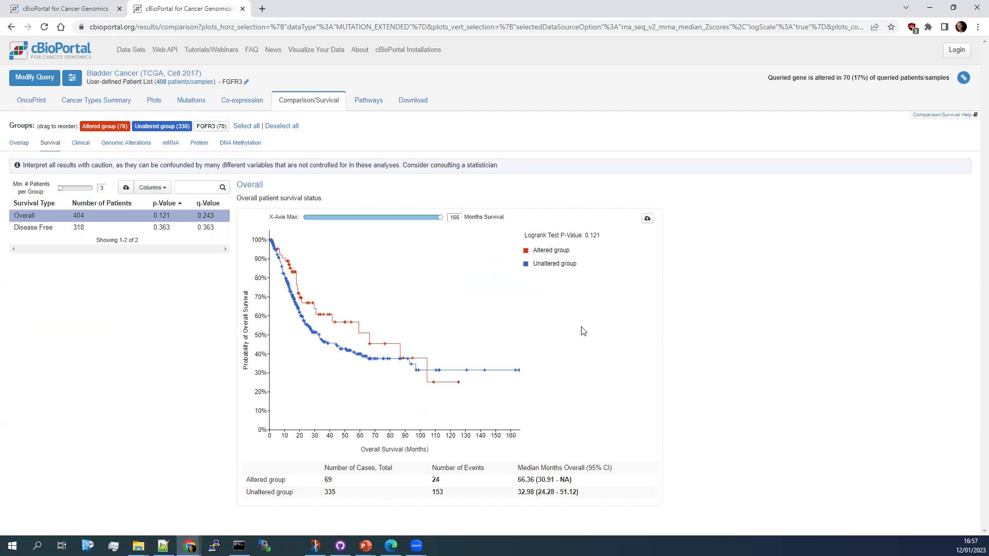
{"action": "mouse_move", "coordinate": [394, 357]}
- Close the FGFR3 results and replace FGFR3 in the query with KDM6A and KMT2D on separate lines
{"action": "left_click", "coordinate": [243, 9]}
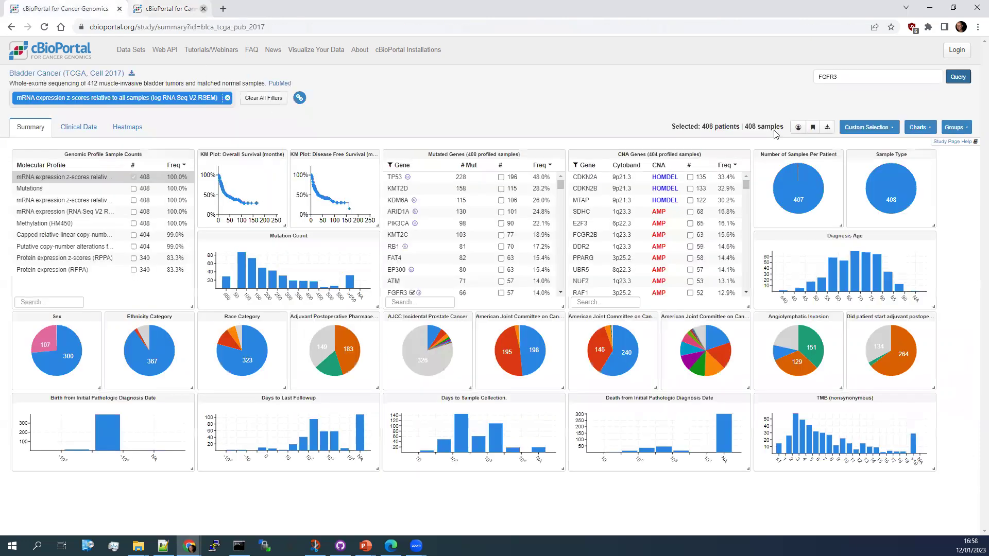
{"action": "left_click", "coordinate": [856, 77]}
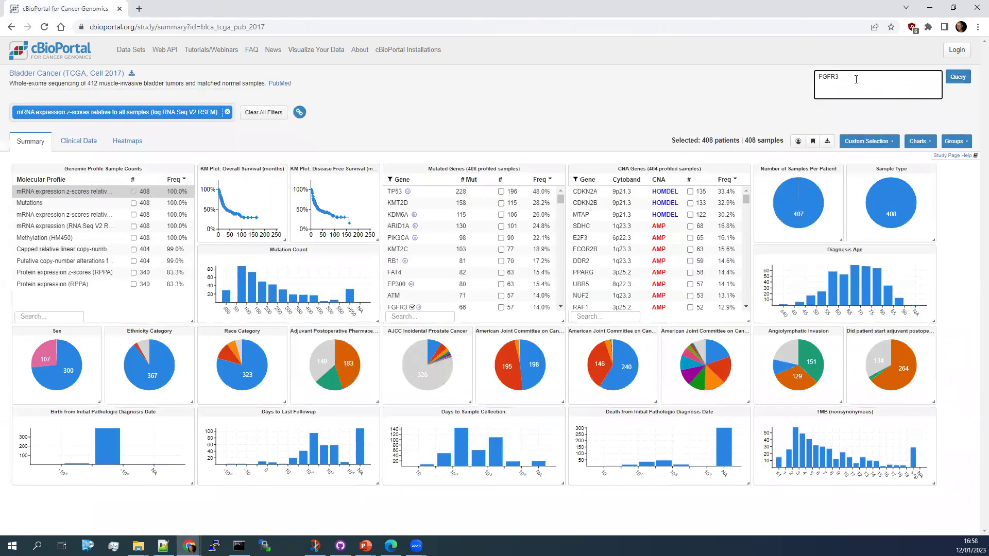
{"action": "left_click_drag", "start_coordinate": [857, 80], "coordinate": [777, 77]}
{"action": "type", "text": "KDM"}
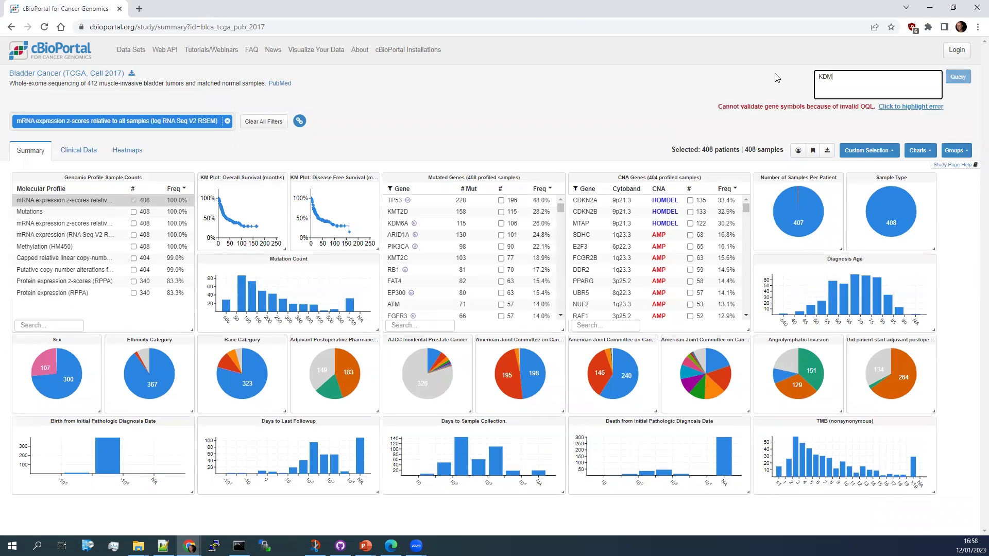
{"action": "type", "text": "^6A"}
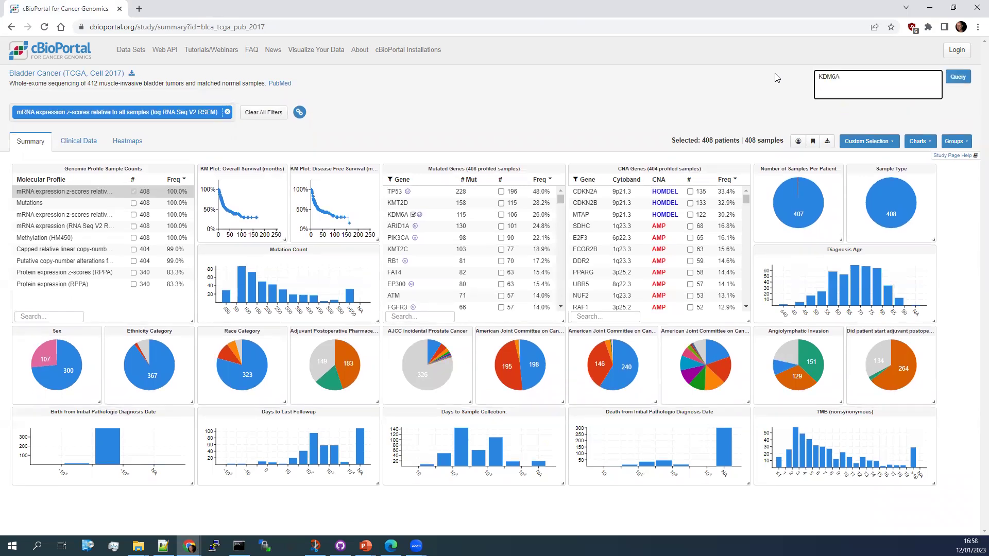
{"action": "key", "text": "Return"}
{"action": "type", "text": "KMT"}
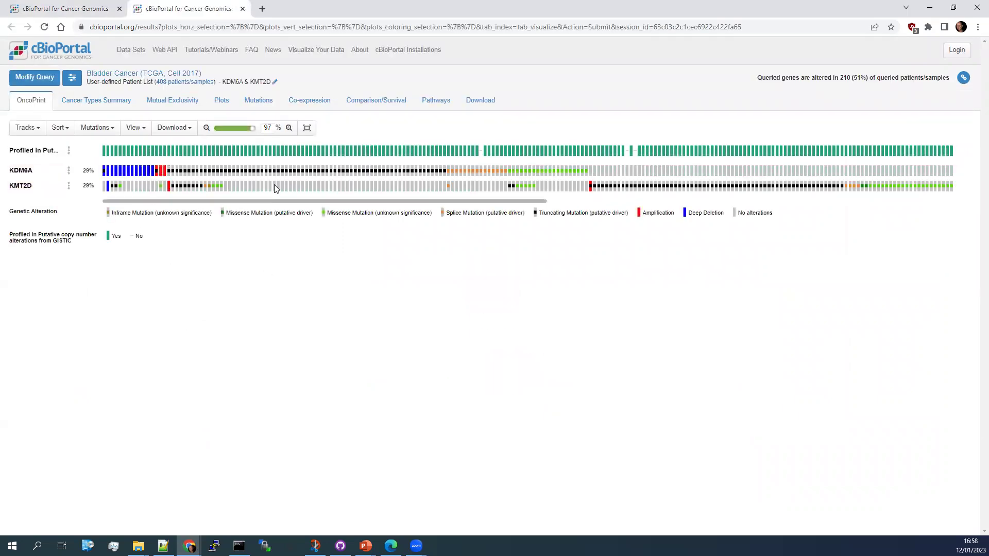
- Shrink the KDM6A/KMT2D OncoPrint to about 59% width so more samples fit
{"action": "left_click", "coordinate": [239, 128]}
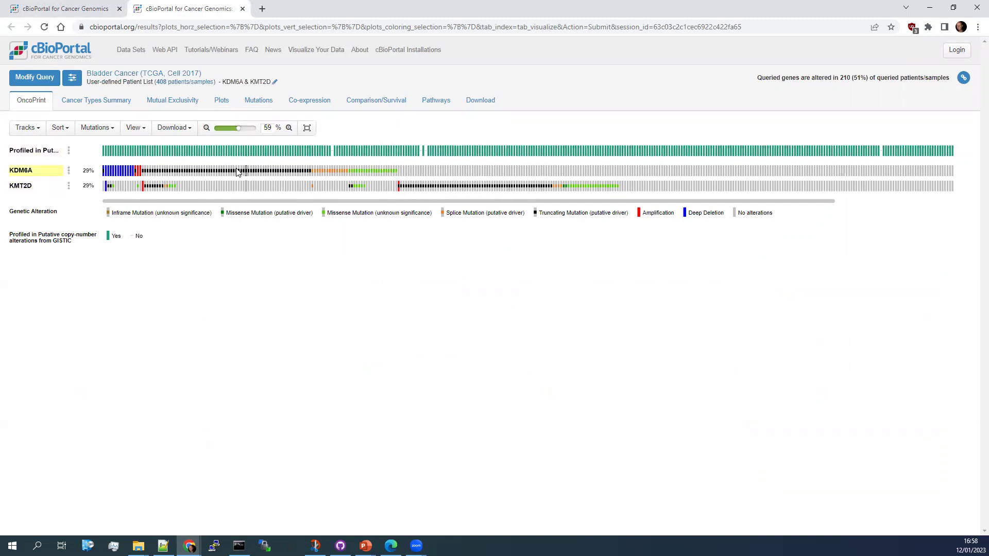
- Check KDM6A versus KMT2D mutual exclusivity (log2 odds ratio -0.606, p-value 0.060)
{"action": "left_click", "coordinate": [179, 102]}
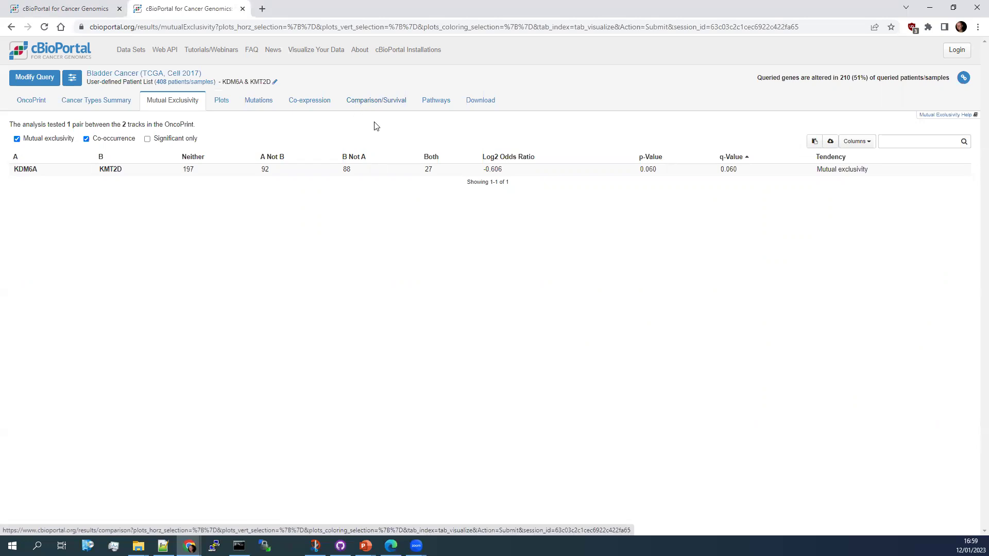
- Open the Download tab listing KDM6A and KMT2D data files
{"action": "left_click", "coordinate": [491, 103]}
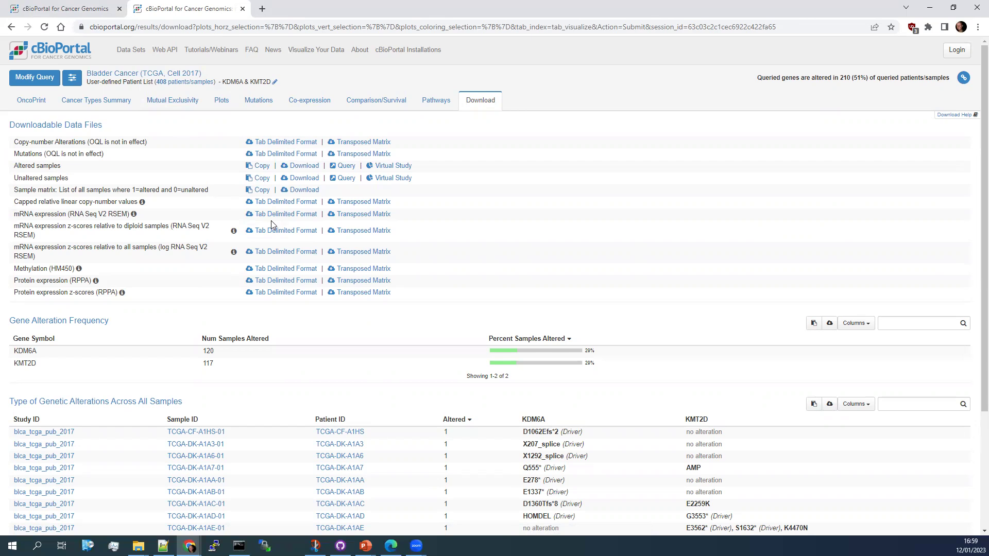
{"action": "left_click", "coordinate": [62, 56]}
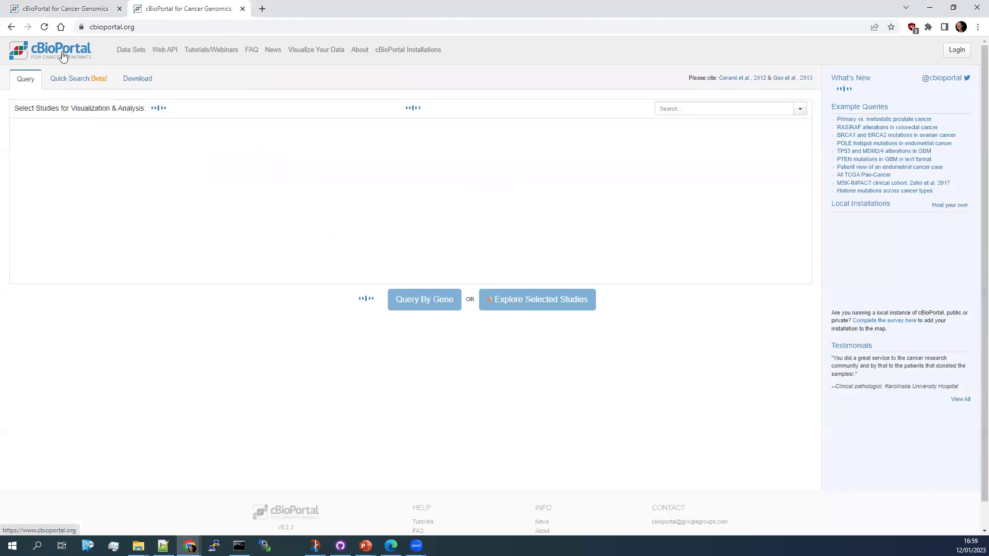